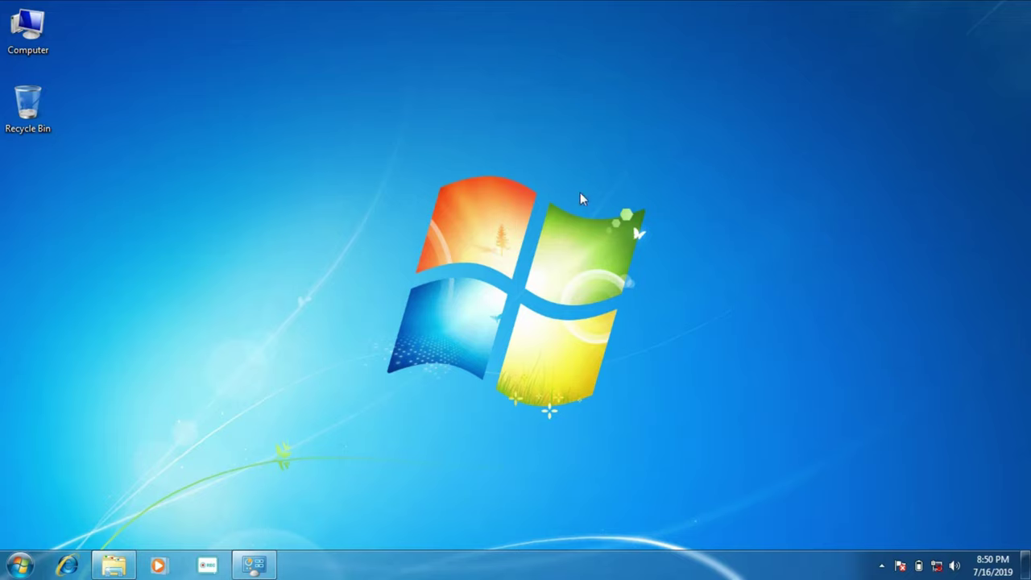
# Step: Look inside Local Disk (D:), then hide Explorer and the installed programs list
pyautogui.click(115, 566)
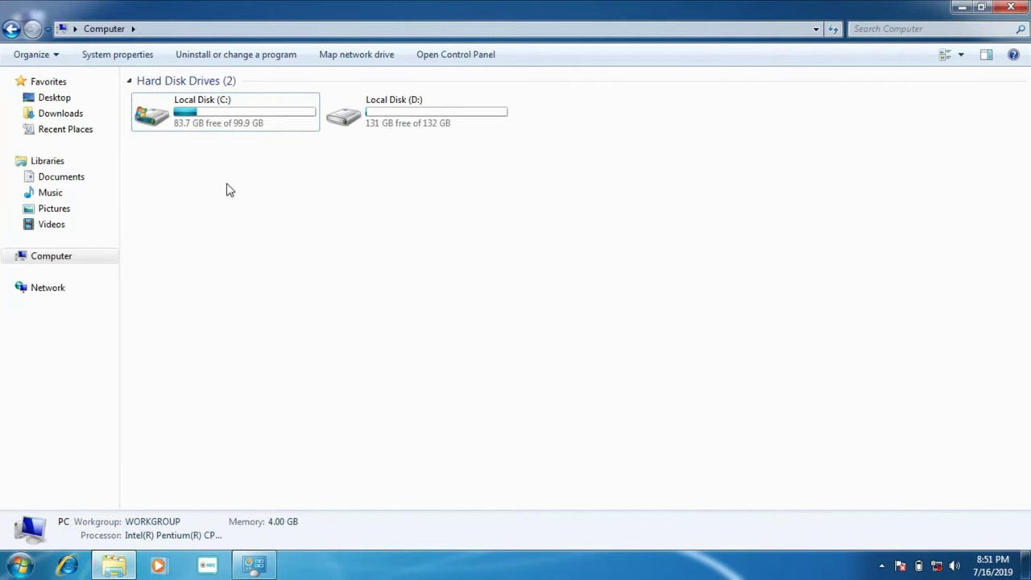
pyautogui.click(373, 122)
pyautogui.doubleClick(373, 122)
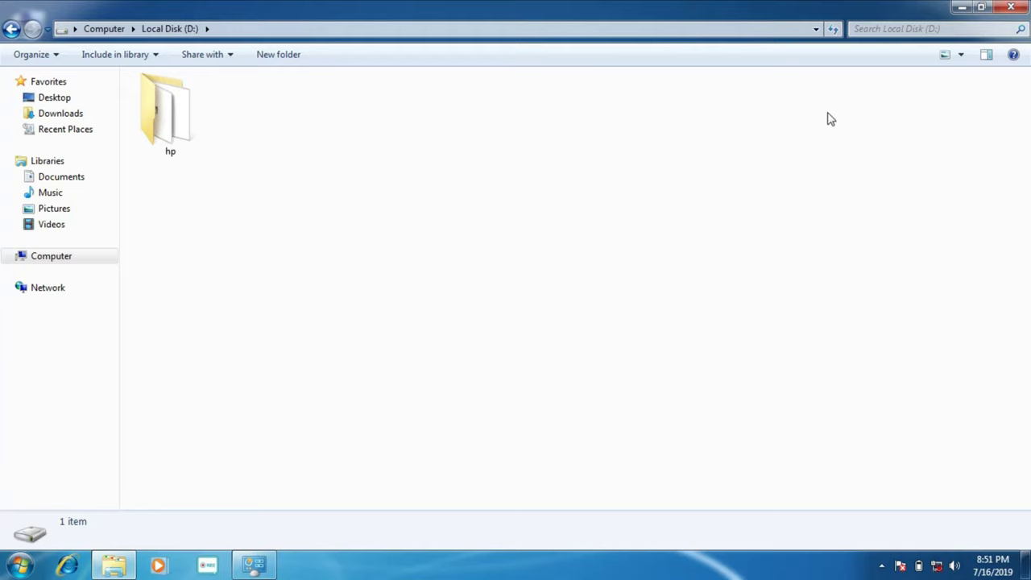
pyautogui.click(961, 8)
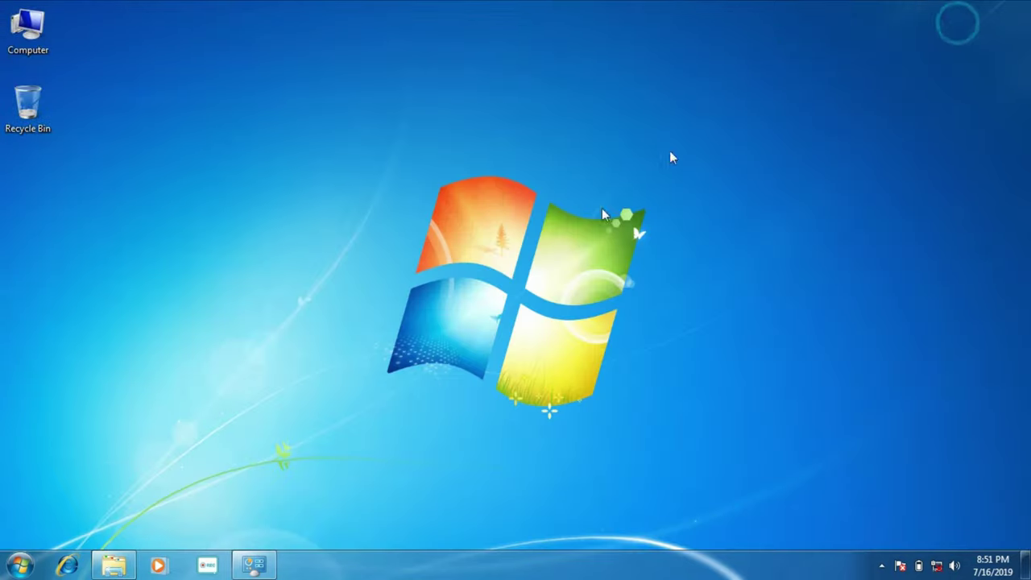
pyautogui.click(256, 564)
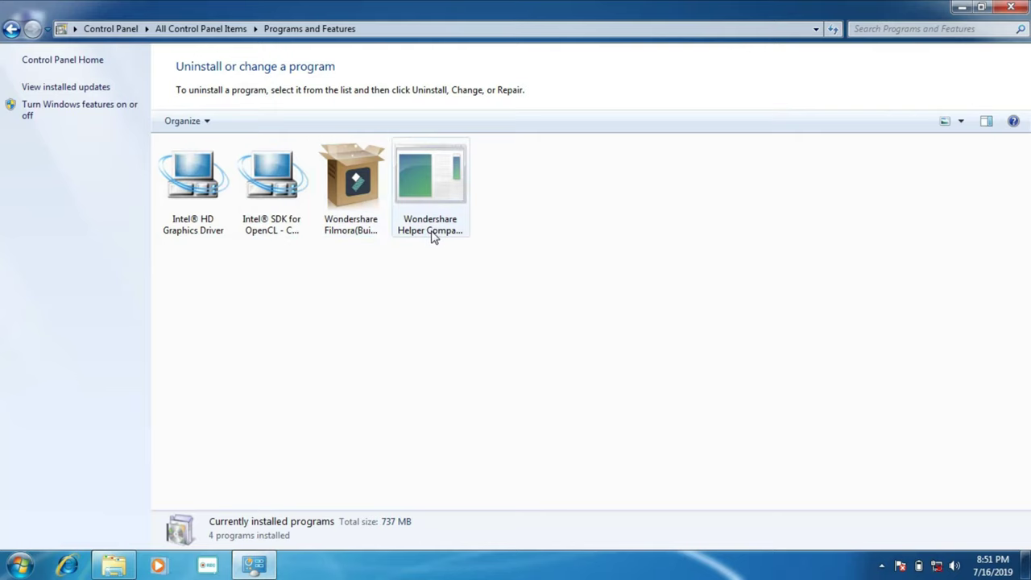
pyautogui.click(962, 7)
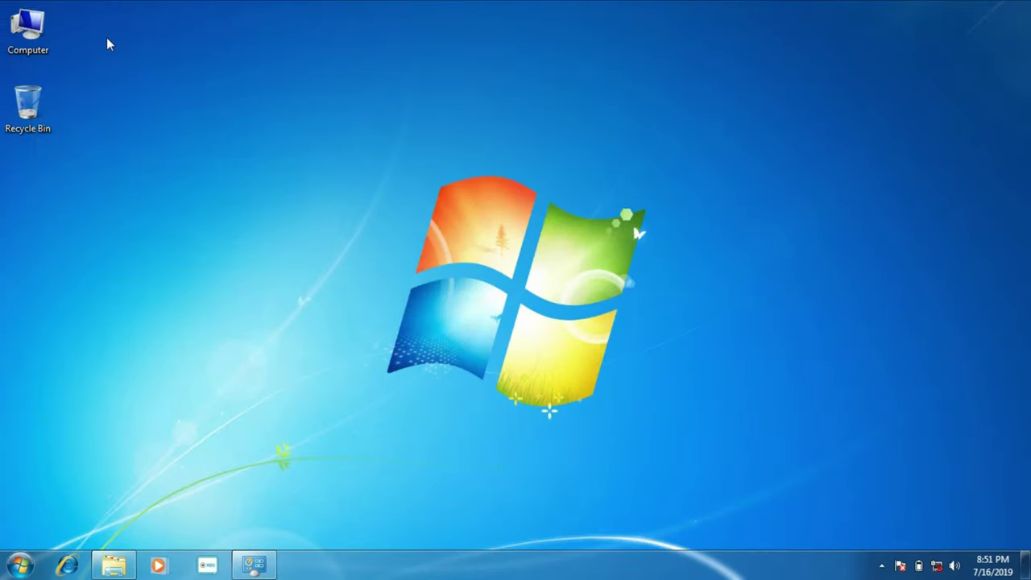
# Step: Open Computer's System page full-screen and go to System protection
pyautogui.click(43, 30)
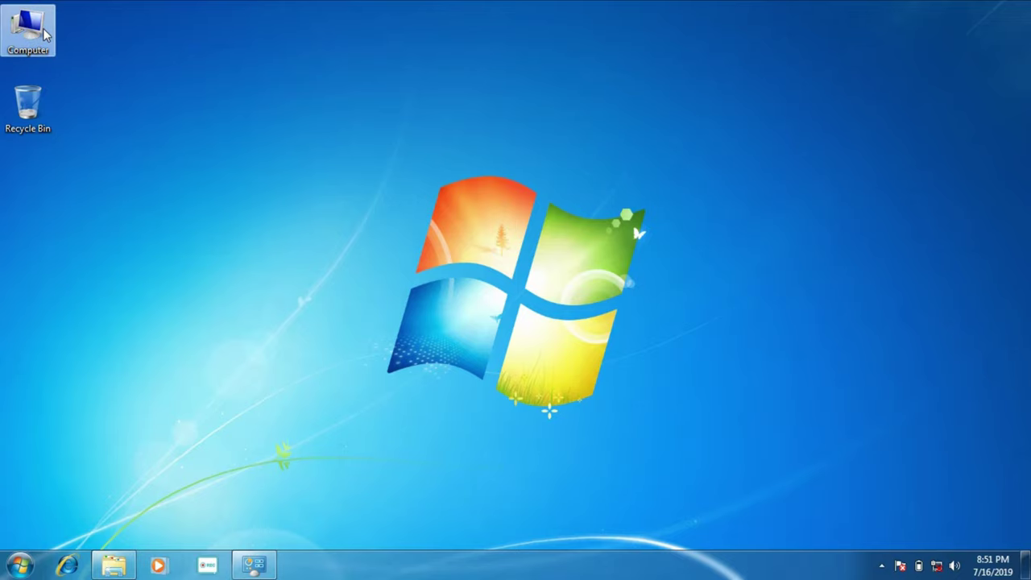
pyautogui.rightClick(44, 34)
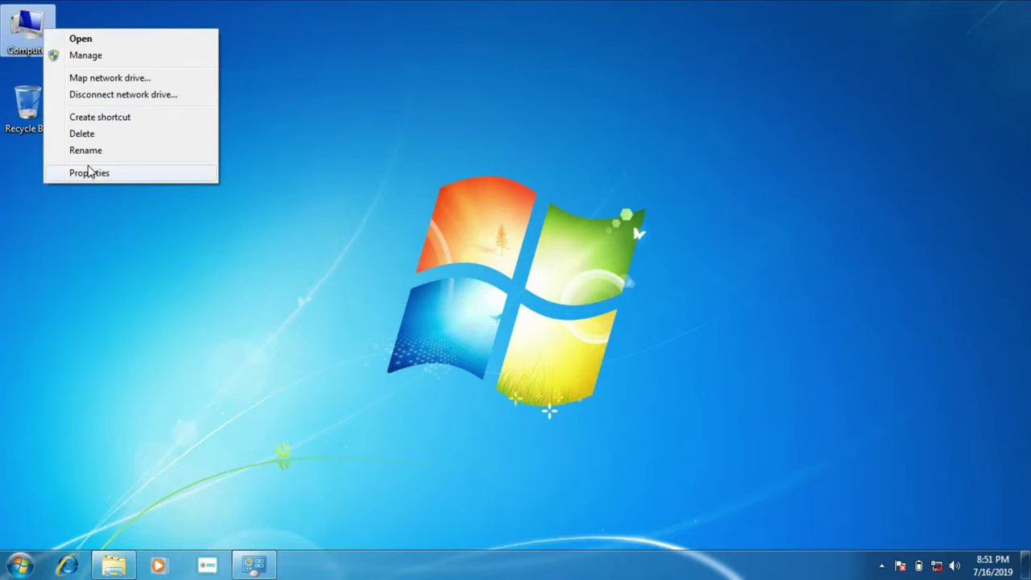
pyautogui.click(90, 173)
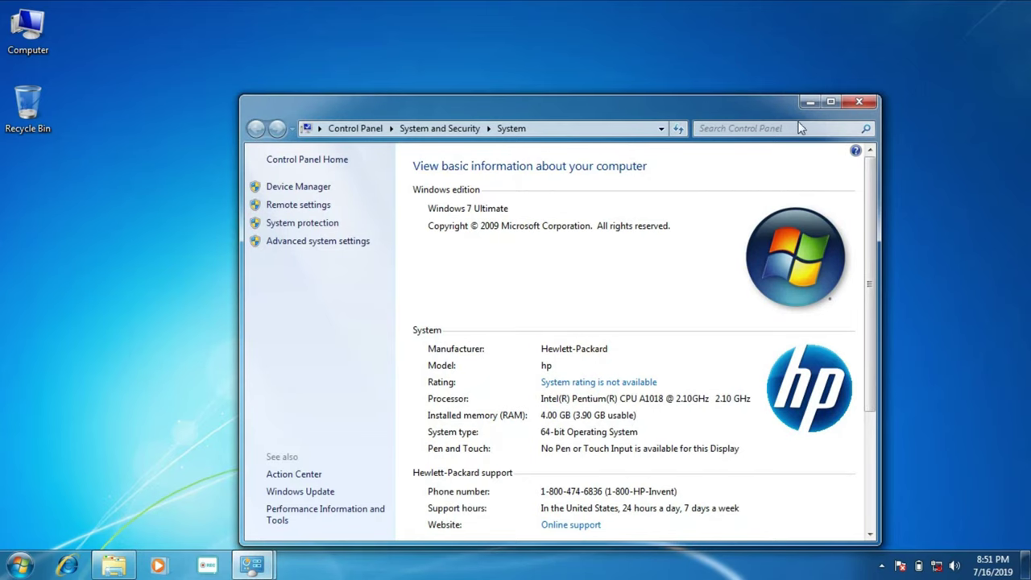
pyautogui.click(829, 102)
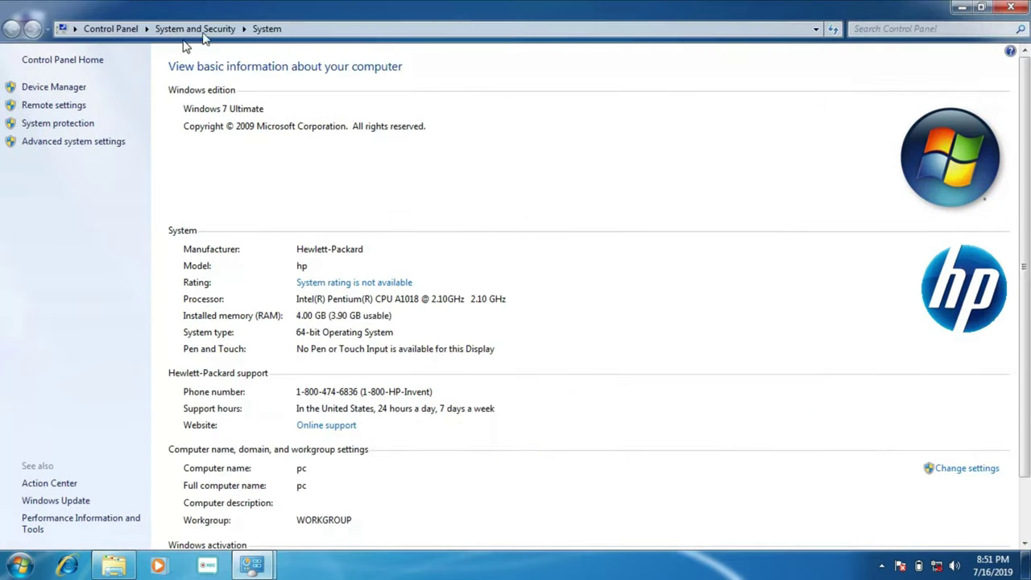
pyautogui.click(64, 125)
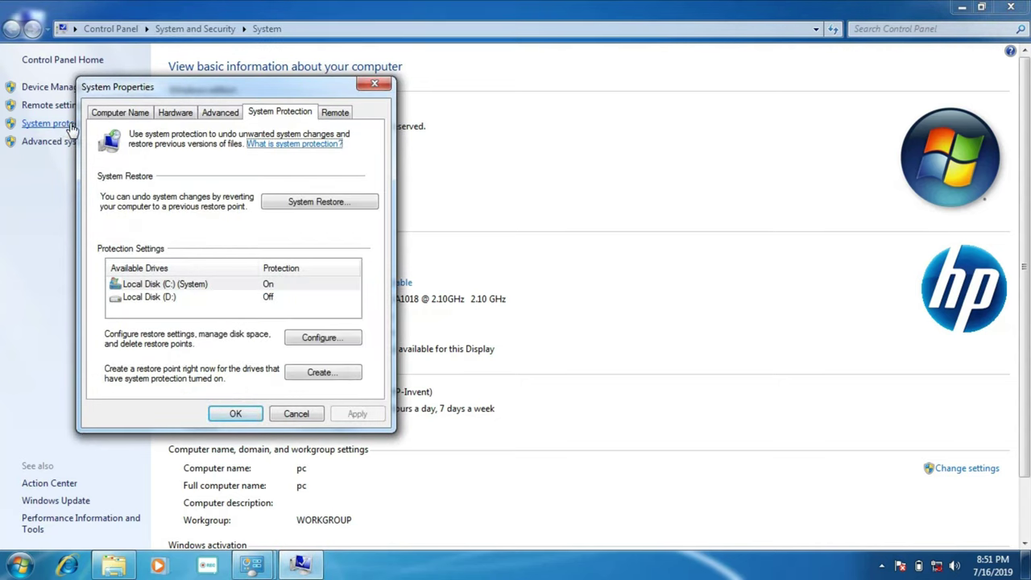
# Step: Set Local Disk (D:) to restore system settings and previous versions of files, and apply
pyautogui.click(184, 302)
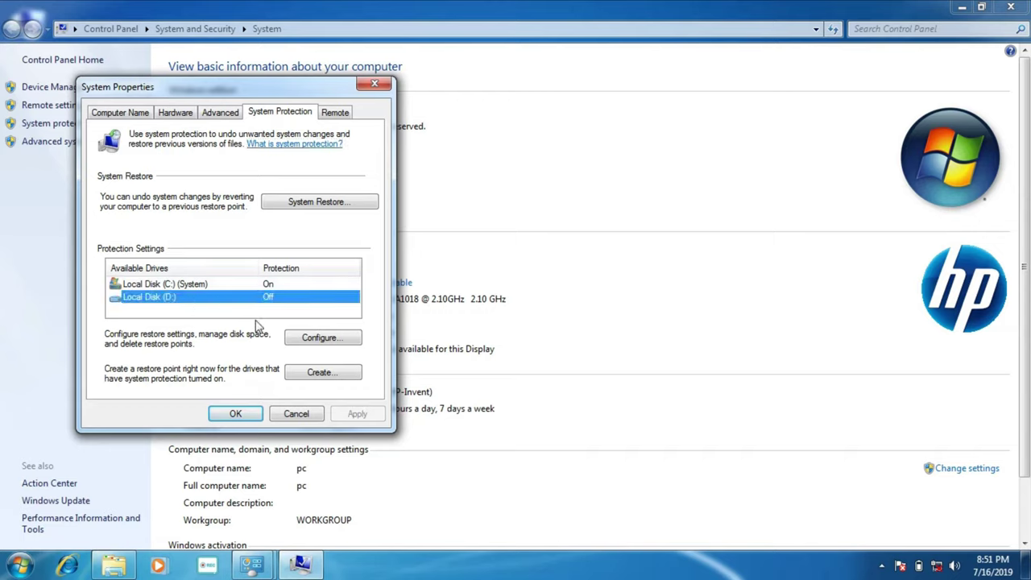
pyautogui.click(321, 339)
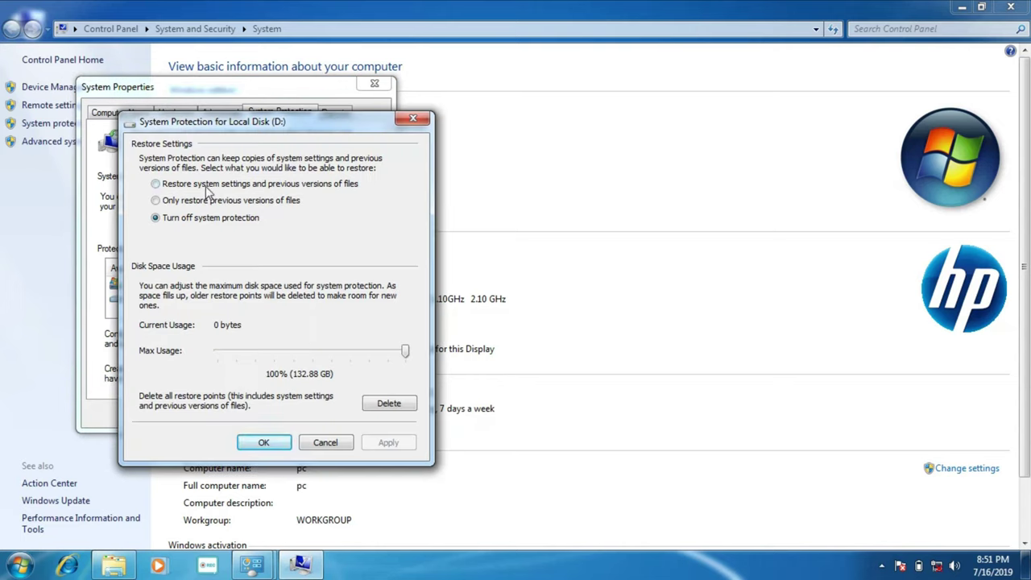
pyautogui.click(235, 187)
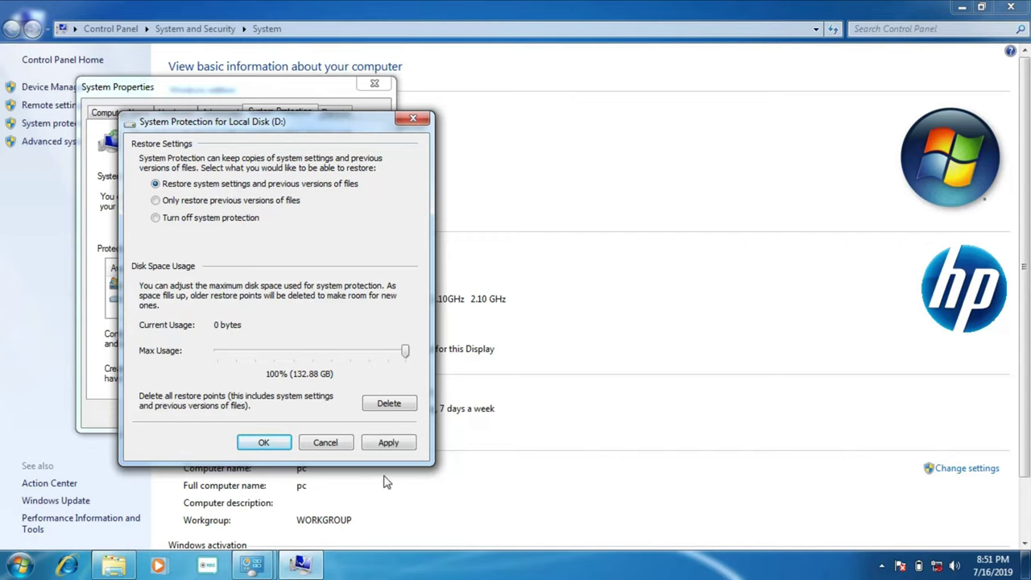
pyautogui.click(387, 444)
pyautogui.click(265, 442)
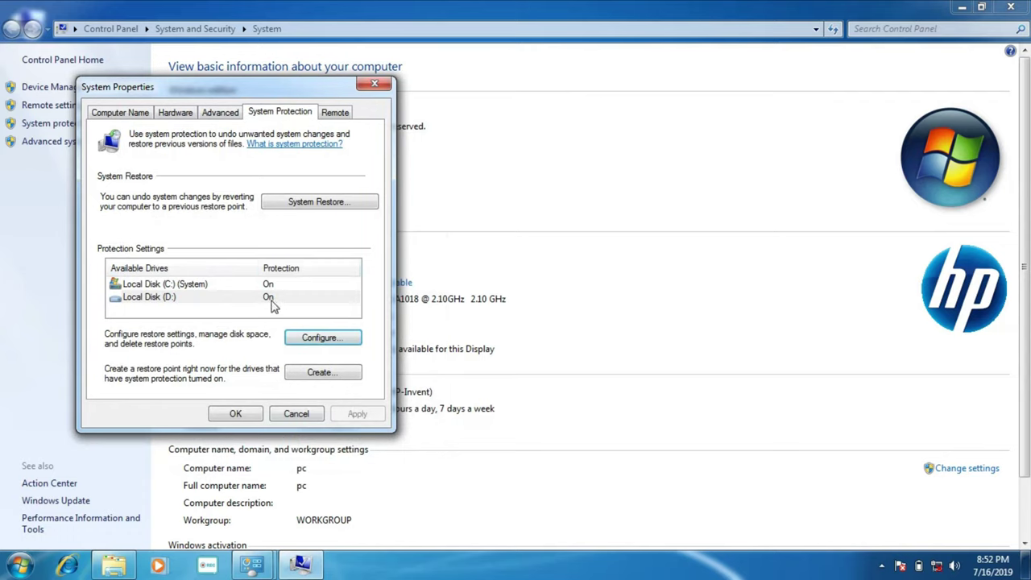
# Step: Create a restore point named TECH, dismiss the success message, and close System Properties
pyautogui.click(309, 377)
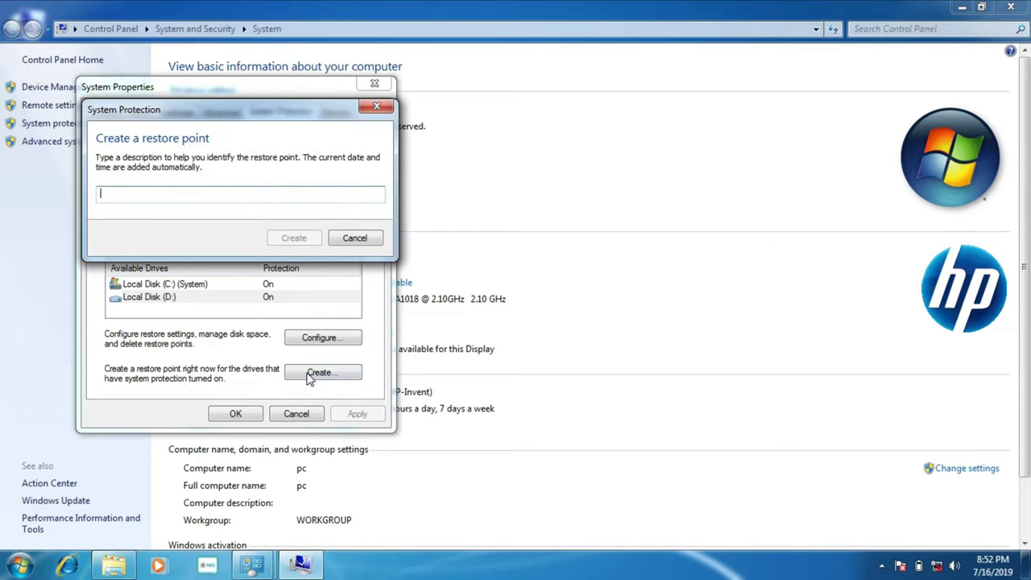
pyautogui.write('TECH')
pyautogui.click(293, 238)
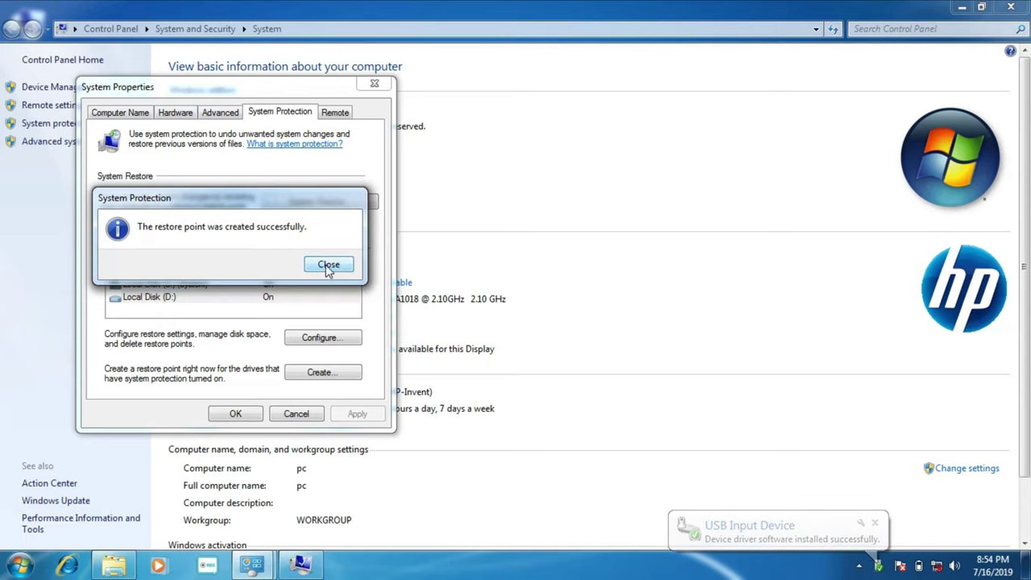
pyautogui.click(328, 266)
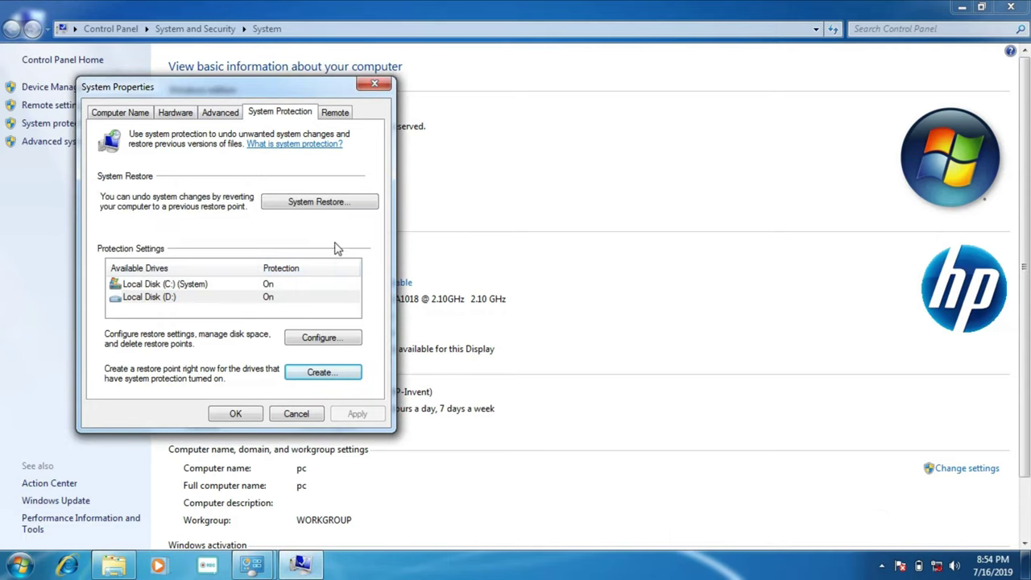
pyautogui.click(241, 413)
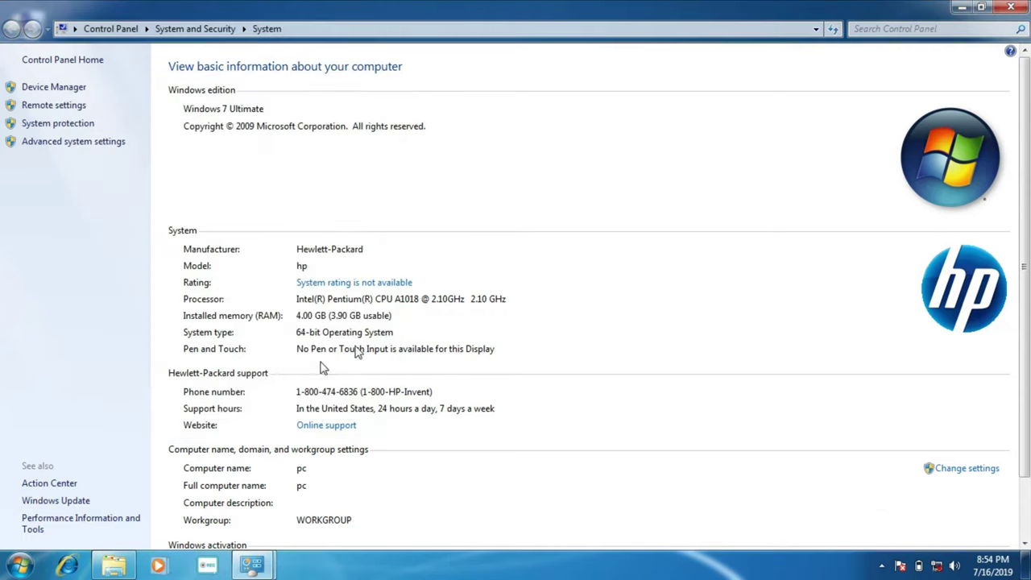
# Step: Finish the Qualcomm Atheros Wi-Fi driver installation from D:\hp and close the hp folder
pyautogui.click(962, 6)
pyautogui.doubleClick(49, 29)
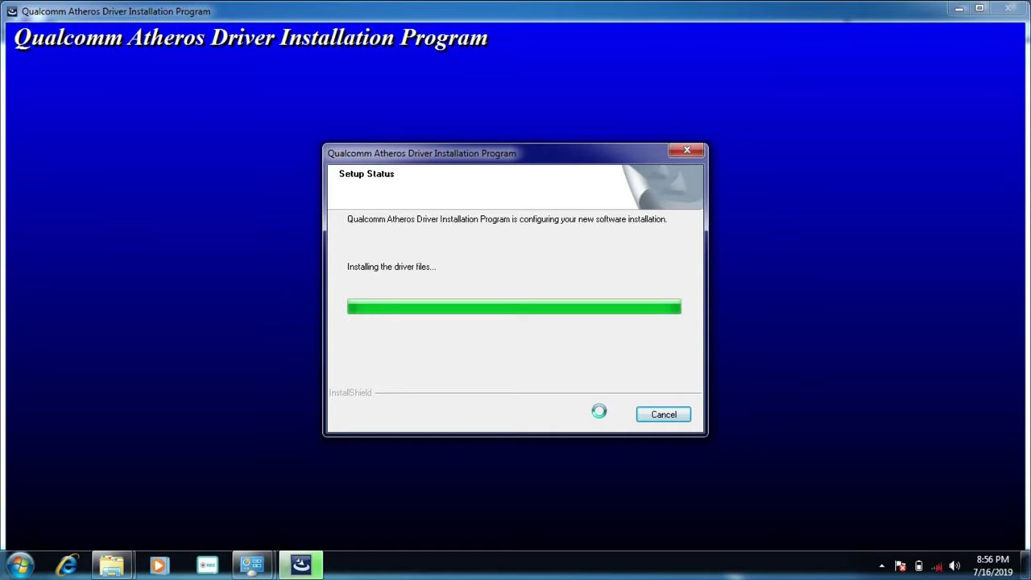
pyautogui.click(597, 414)
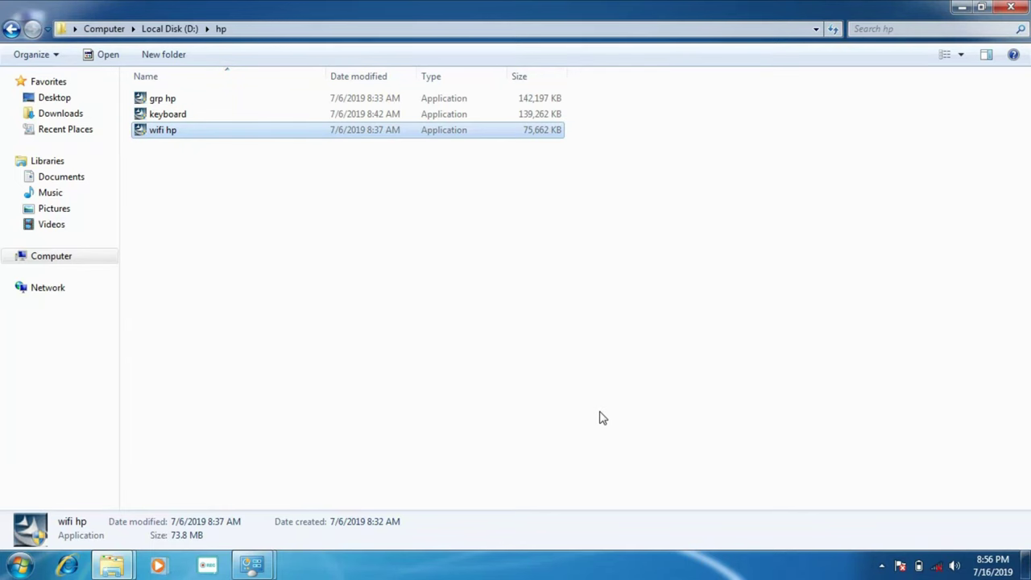
pyautogui.click(1010, 7)
# Step: Close System, refresh Programs and Features to show nine programs, then close it
pyautogui.moveTo(252, 564)
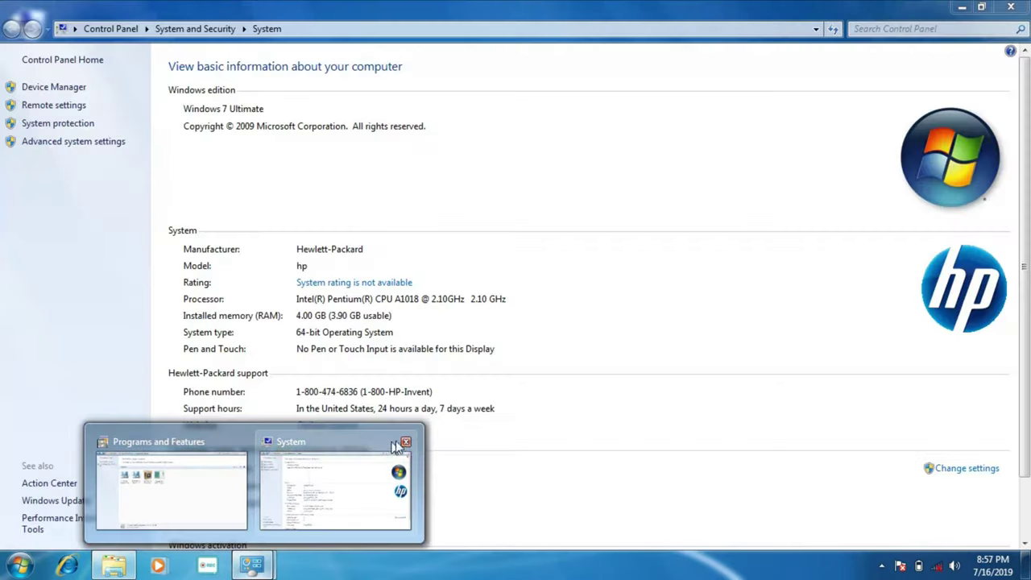
pyautogui.click(400, 437)
pyautogui.click(219, 457)
pyautogui.rightClick(410, 313)
pyautogui.click(427, 372)
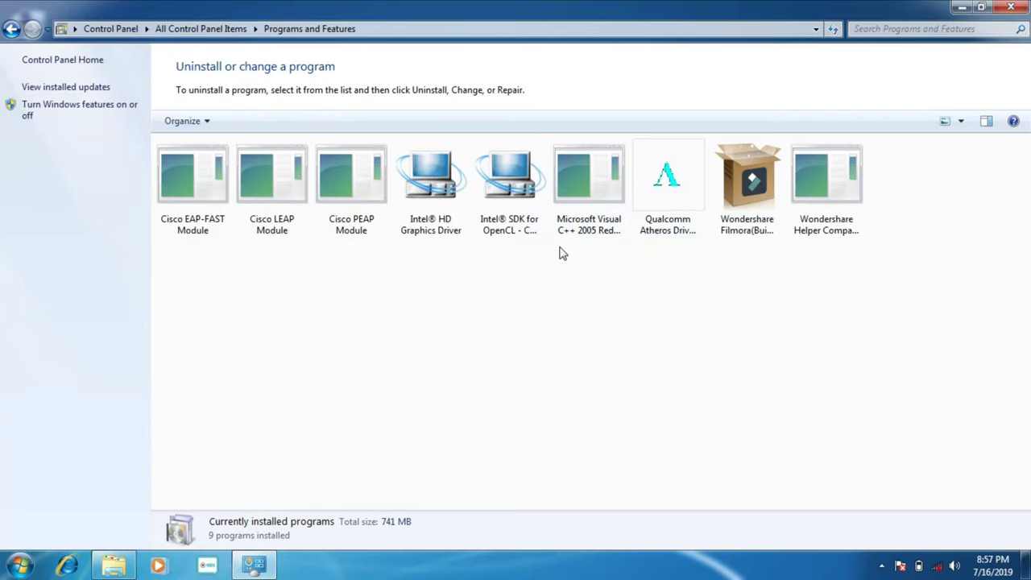
pyautogui.click(1010, 7)
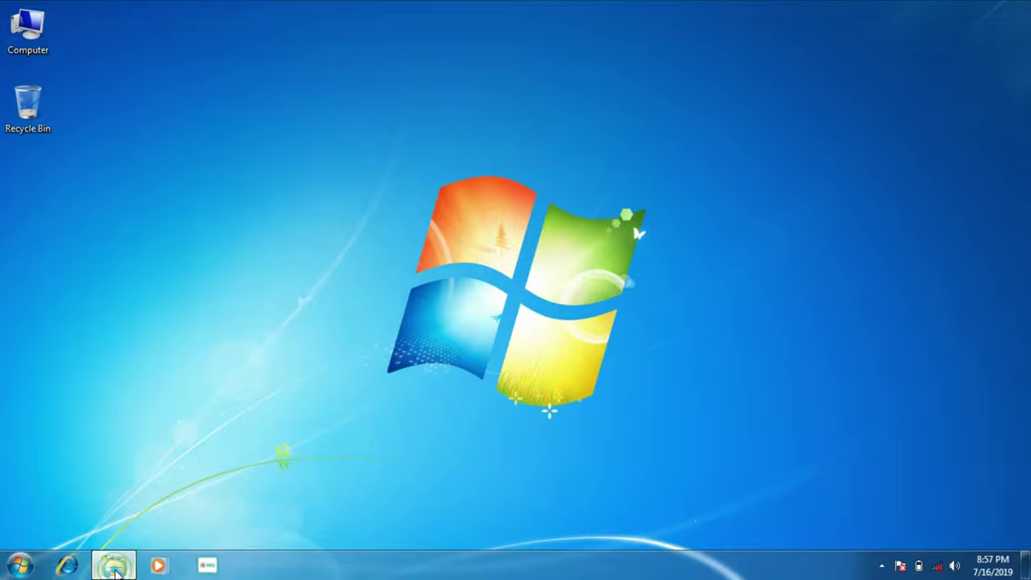
# Step: Delete the hp folder from Local Disk (D:) to the Recycle Bin
pyautogui.click(113, 564)
pyautogui.click(88, 253)
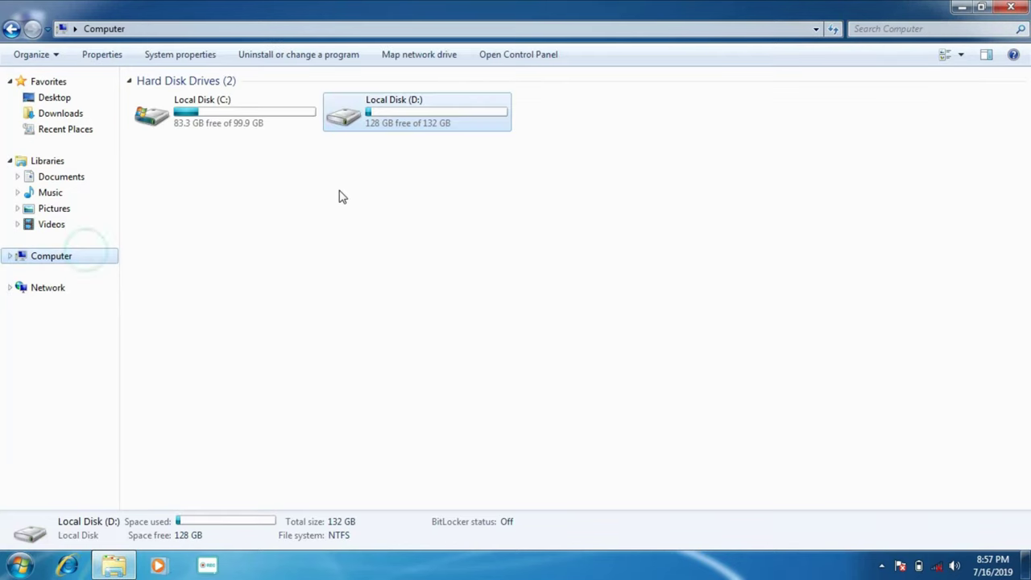
pyautogui.click(409, 120)
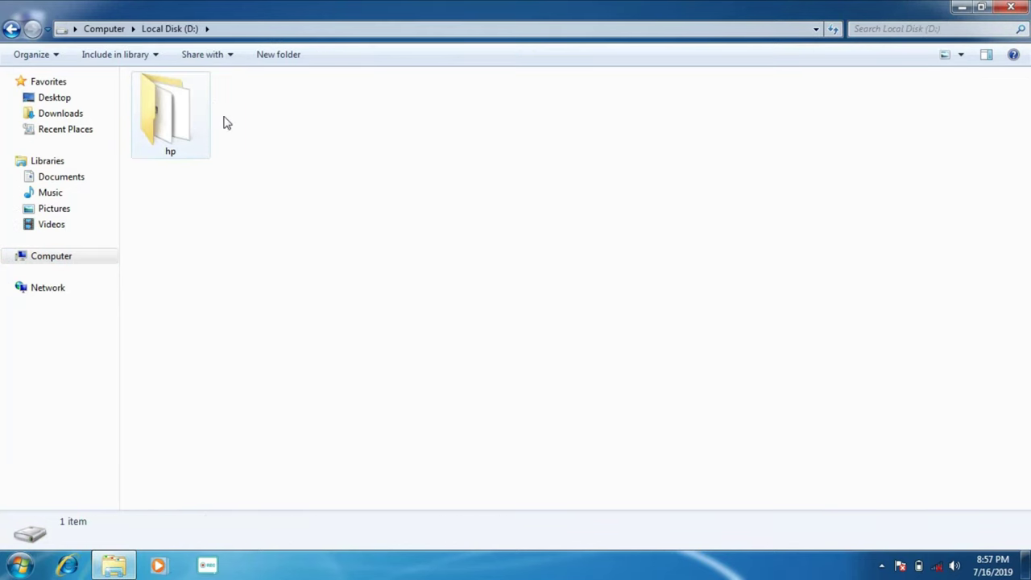
pyautogui.click(191, 140)
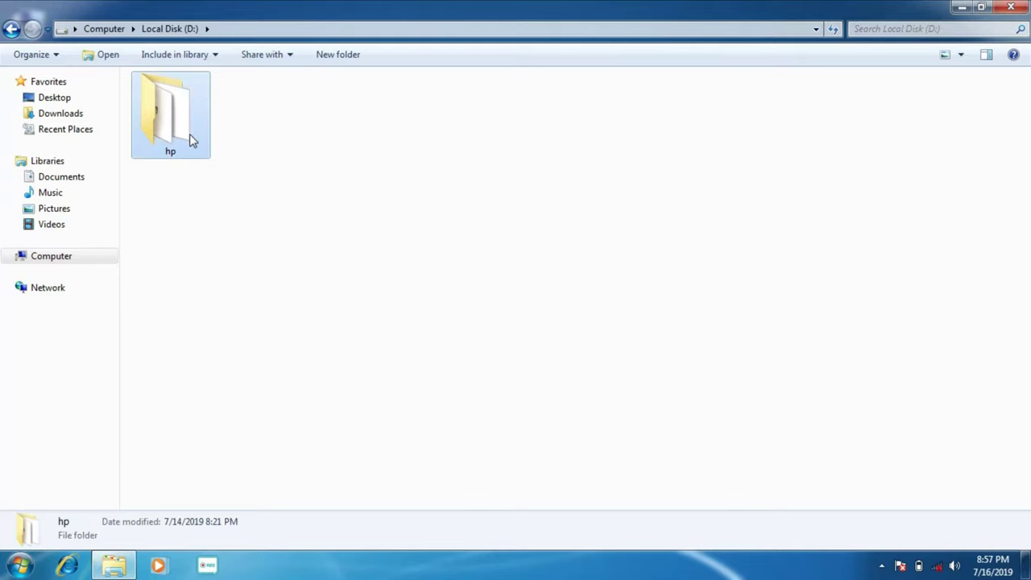
pyautogui.press('Delete')
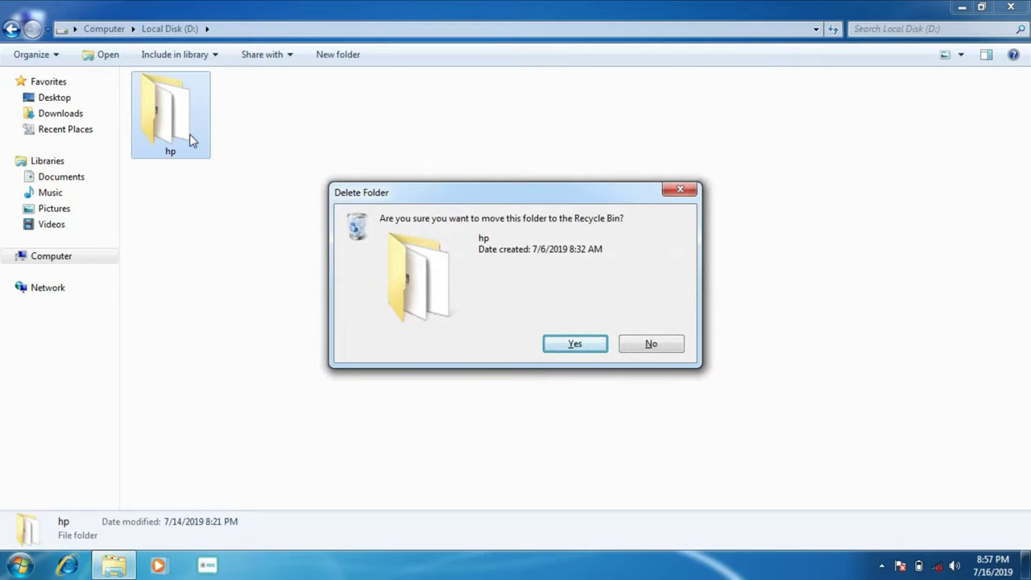
pyautogui.press('Return')
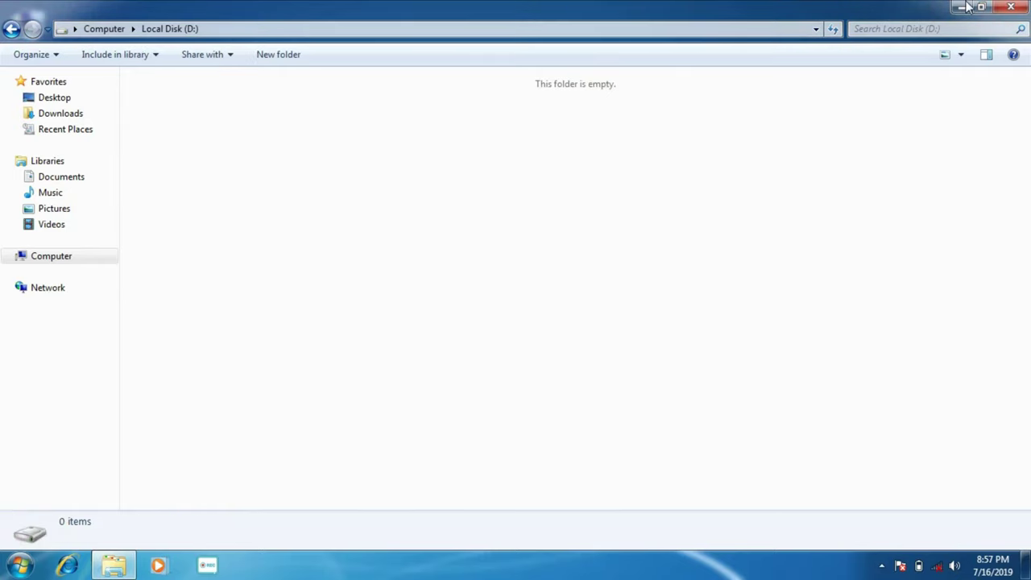
pyautogui.click(1010, 6)
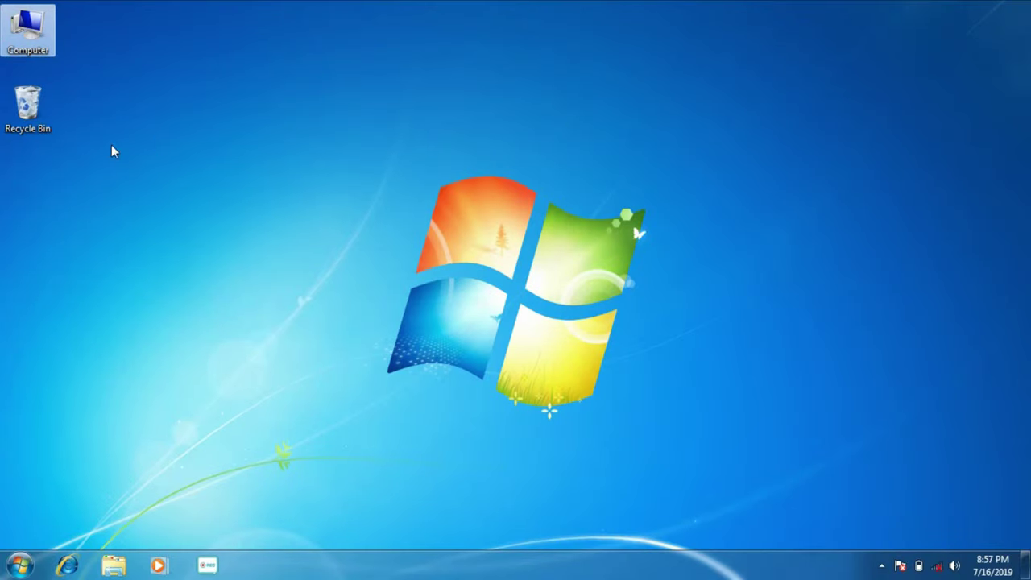
# Step: Empty the Recycle Bin to permanently remove the hp folder
pyautogui.click(24, 101)
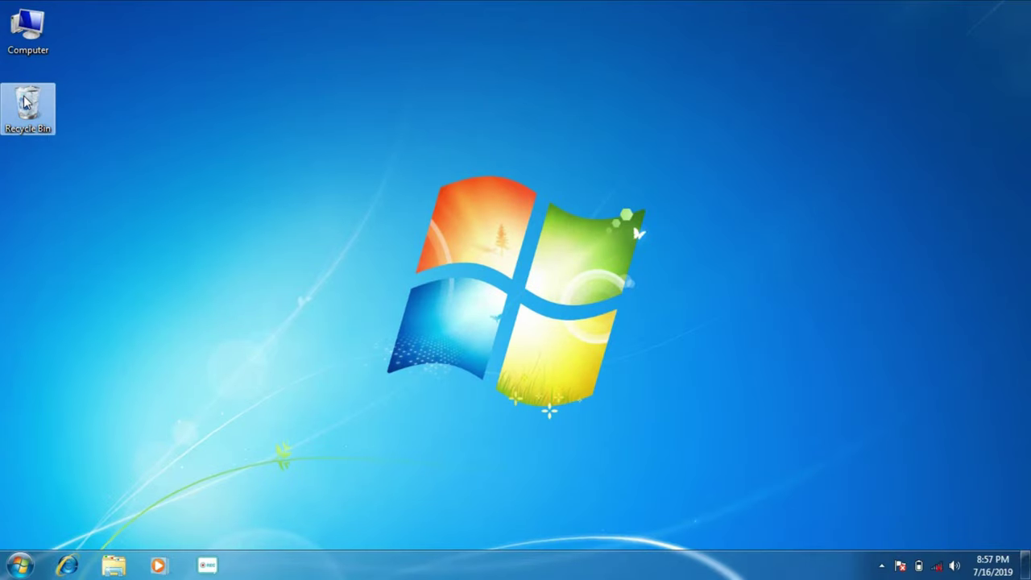
pyautogui.rightClick(25, 101)
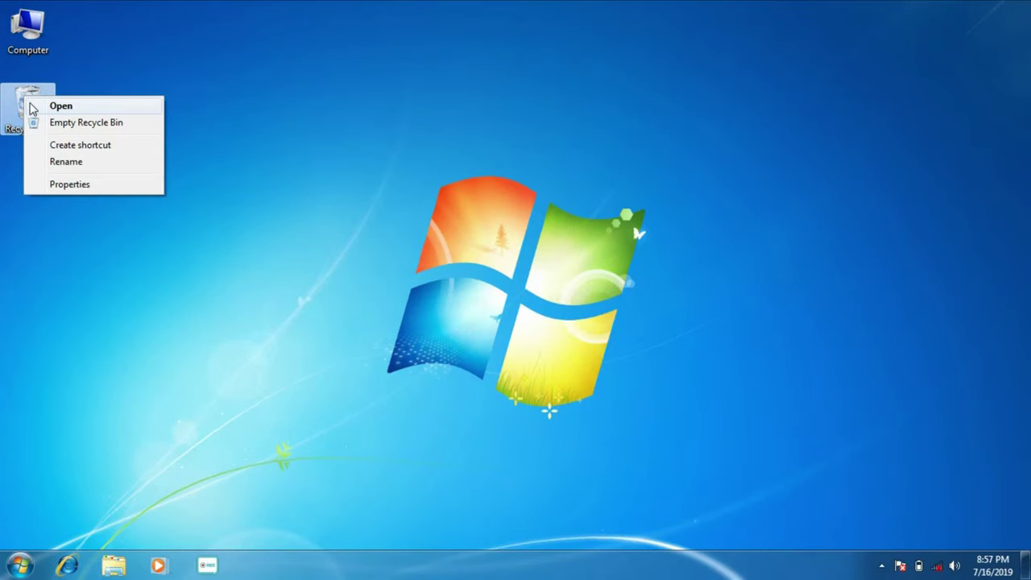
pyautogui.click(35, 122)
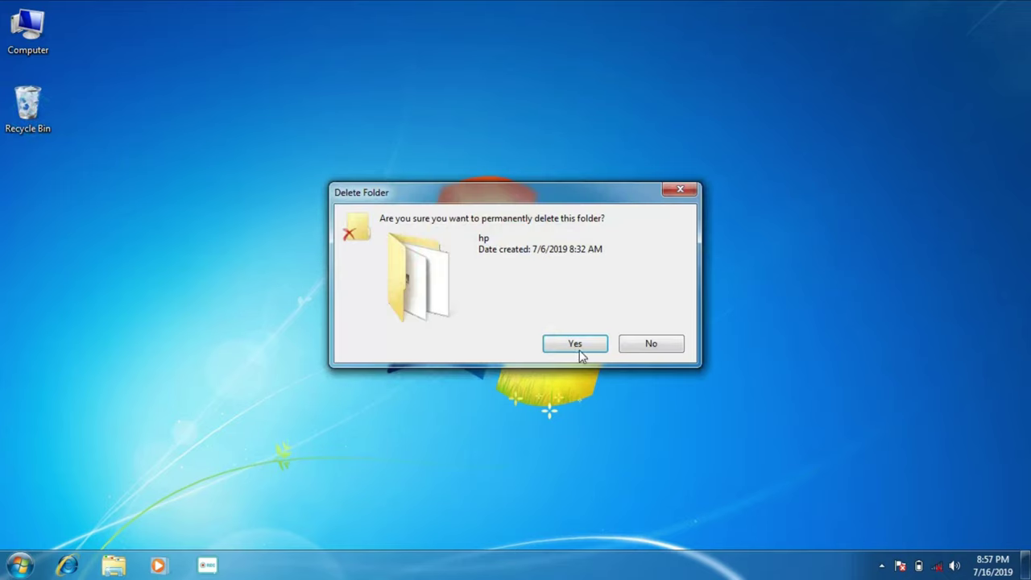
pyautogui.click(576, 345)
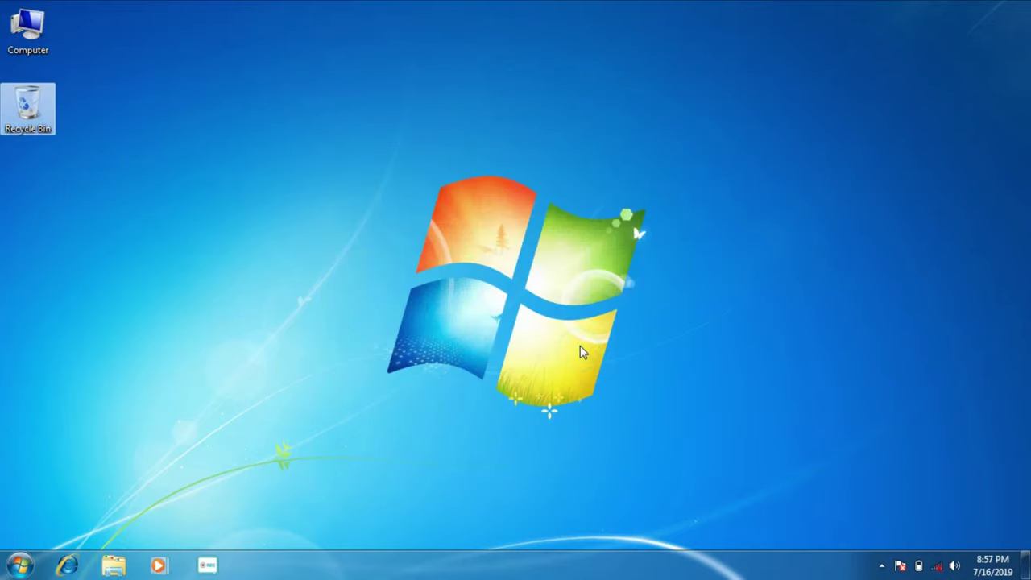
pyautogui.press('Up')
# Step: Launch System Restore from Computer's System protection settings
pyautogui.rightClick(50, 24)
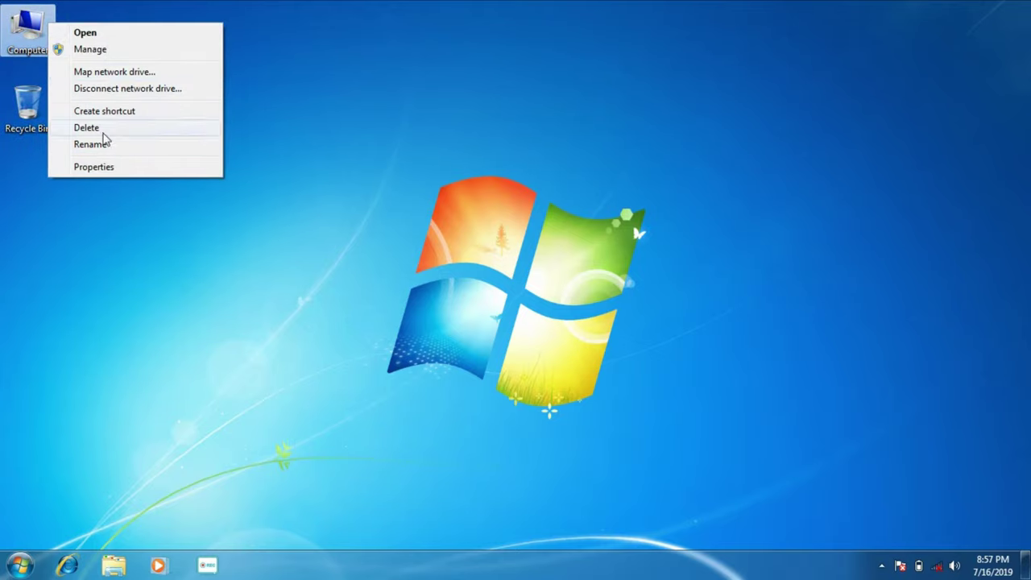
pyautogui.click(103, 167)
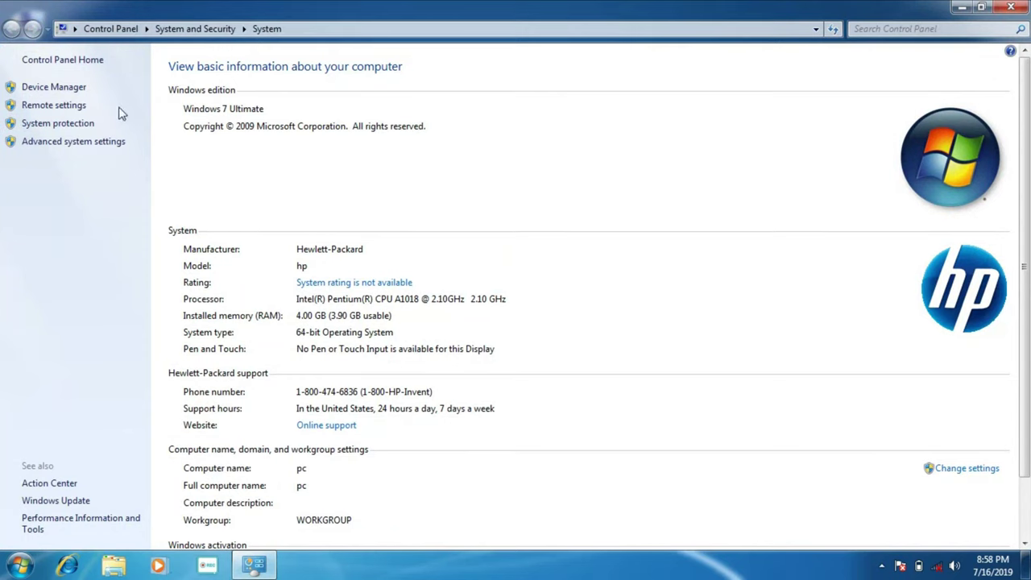
pyautogui.click(90, 123)
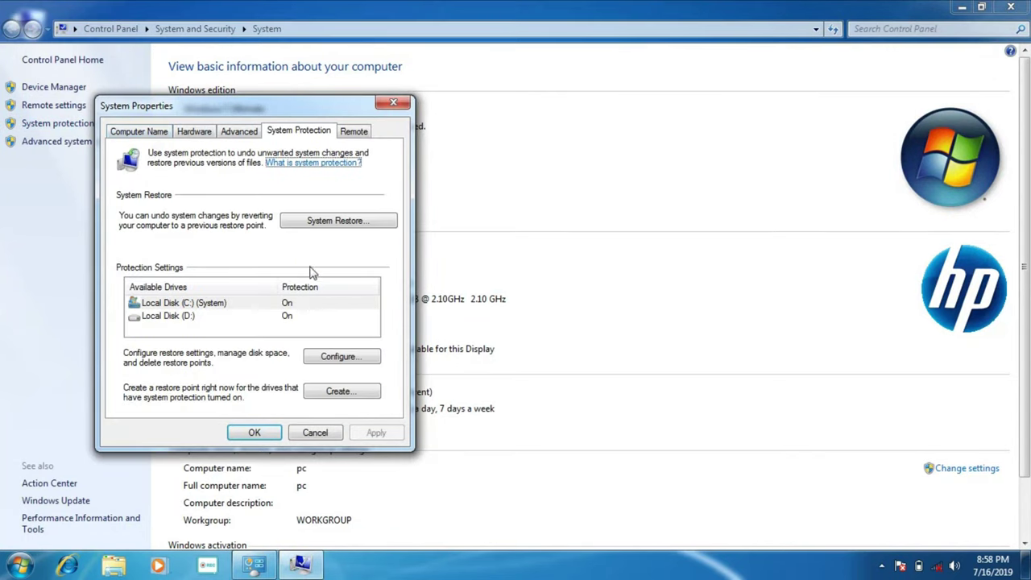
pyautogui.click(326, 222)
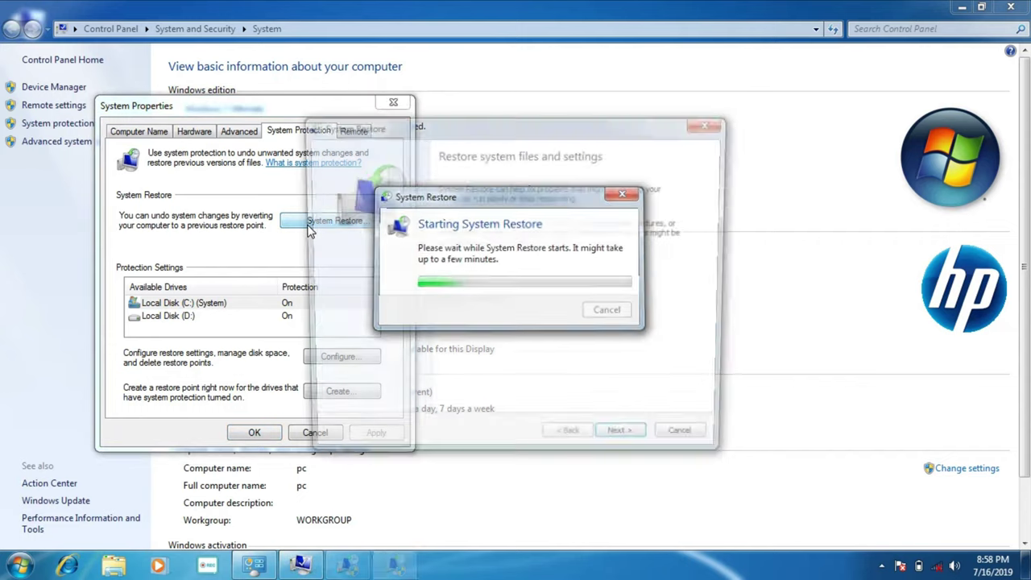
# Step: Choose the TECH restore point of 7/16/2019 8:52:21 PM and confirm the restore
pyautogui.click(629, 446)
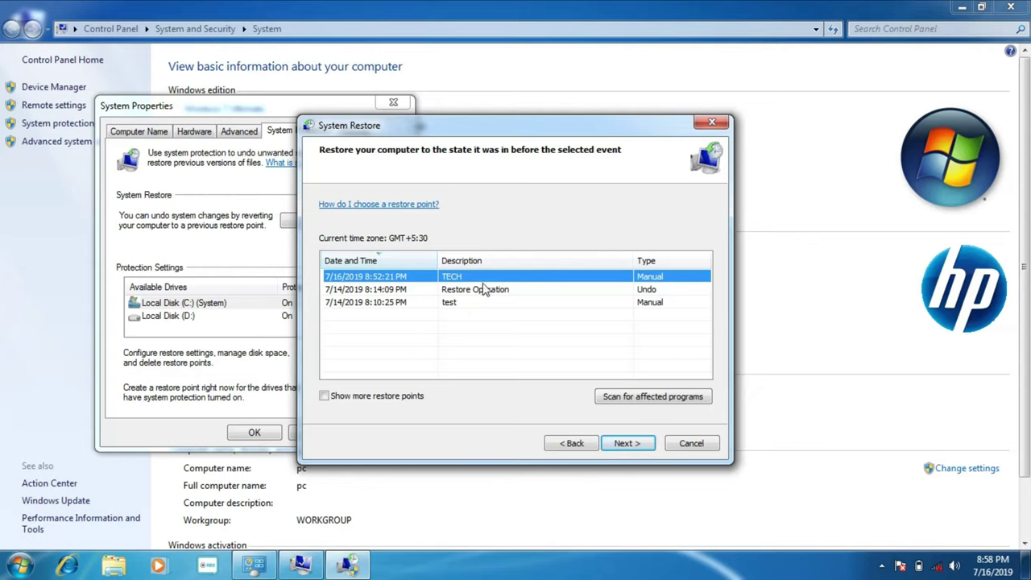
pyautogui.click(620, 444)
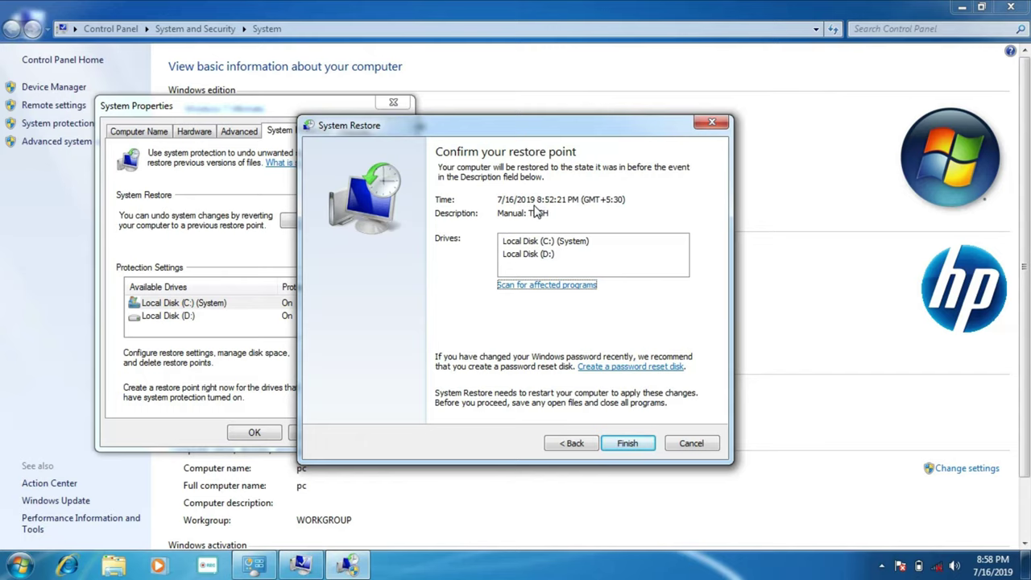
pyautogui.press('Return')
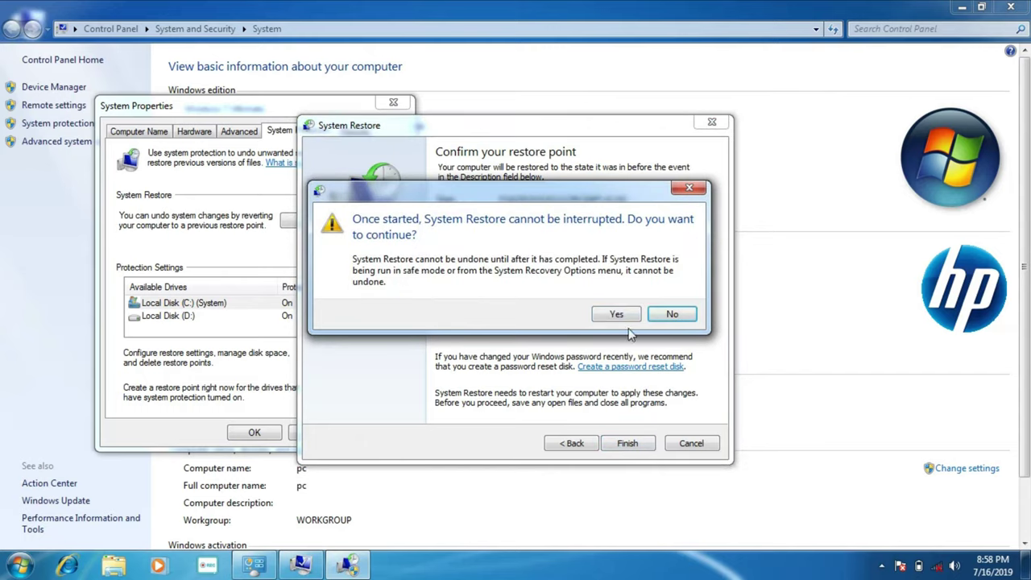
pyautogui.click(605, 316)
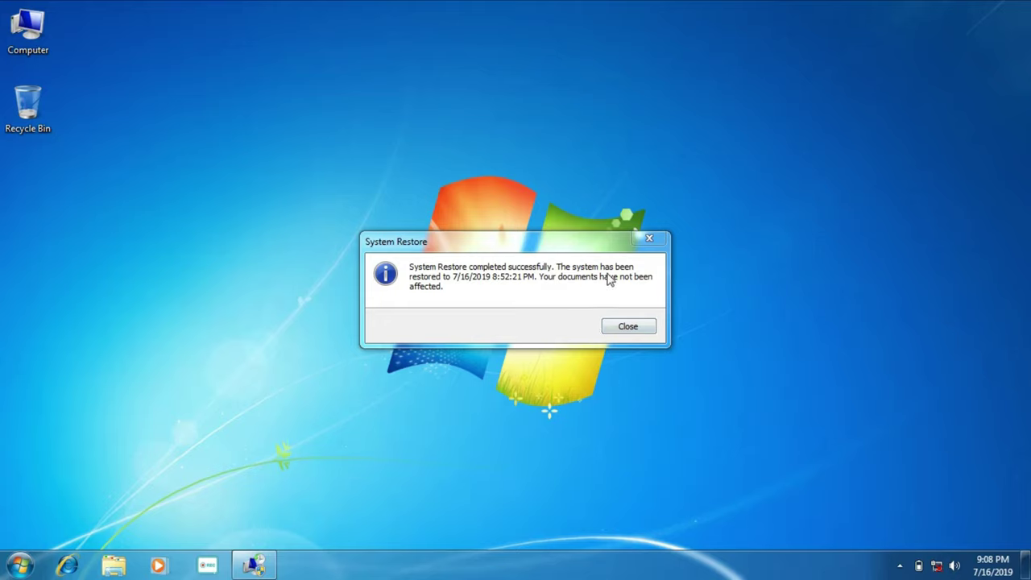
# Step: Dismiss the restore-complete message and check that only four programs remain installed
pyautogui.click(628, 328)
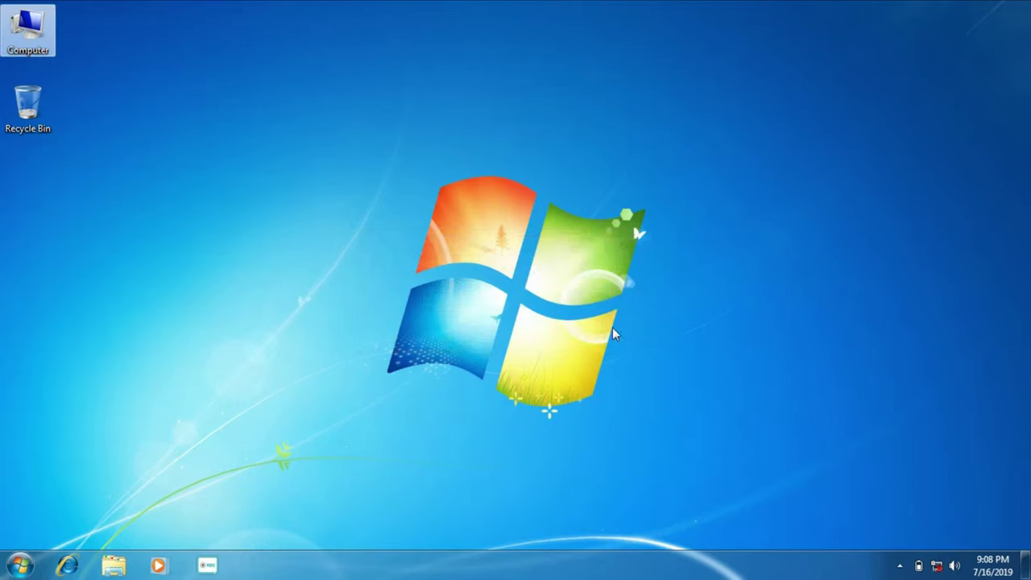
pyautogui.doubleClick(56, 24)
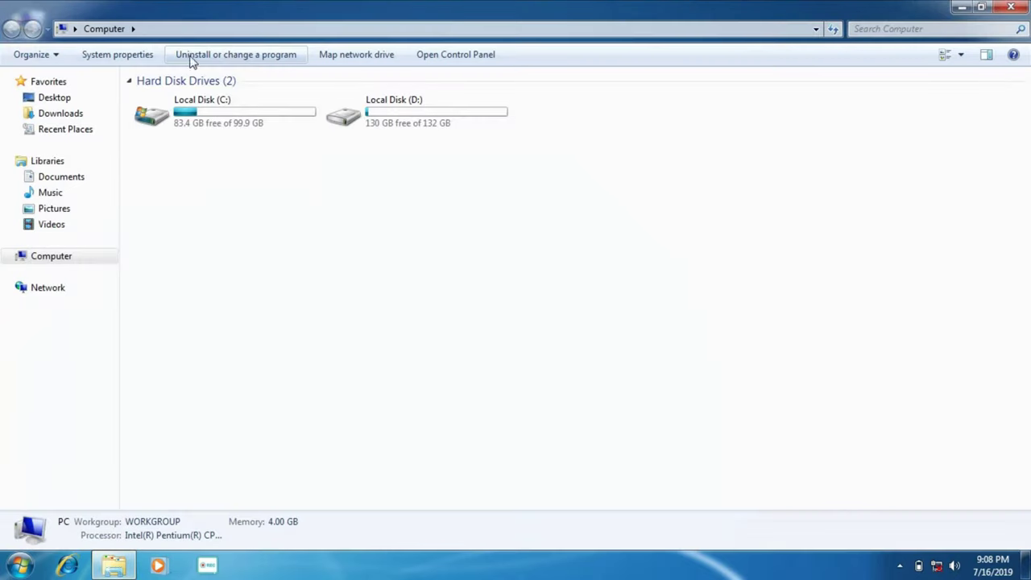
pyautogui.click(200, 65)
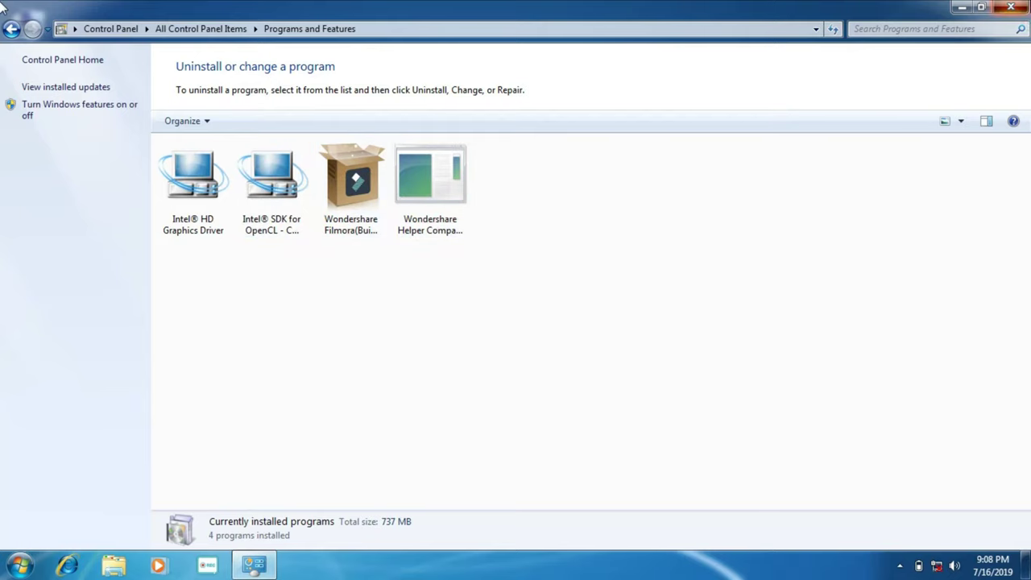
pyautogui.hotkey('alt', 'F4')
# Step: Confirm the hp folder is back on Local Disk (D:), then open Computer's System page
pyautogui.doubleClick(29, 32)
pyautogui.click(430, 125)
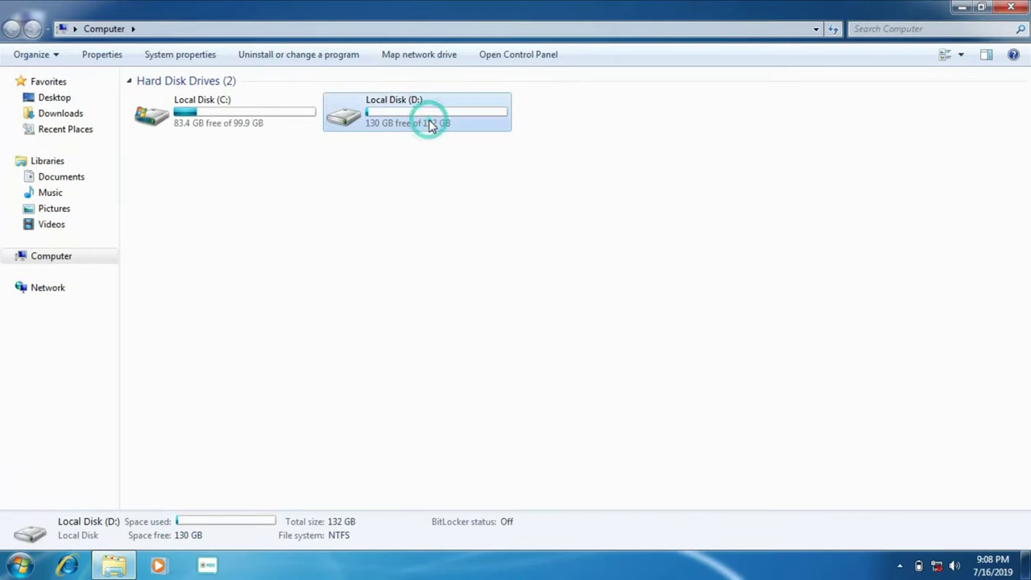
pyautogui.doubleClick(431, 125)
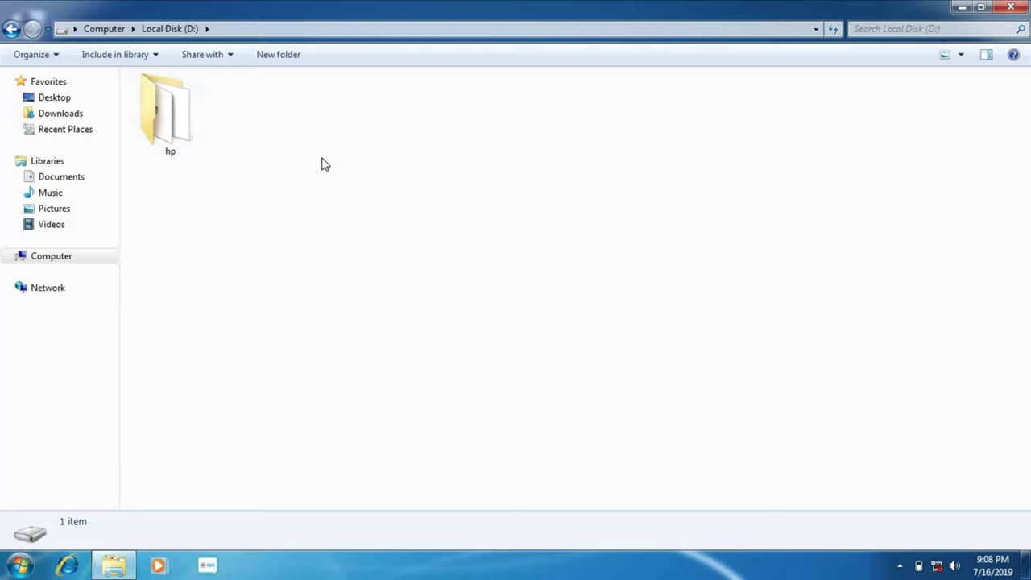
pyautogui.doubleClick(3, 8)
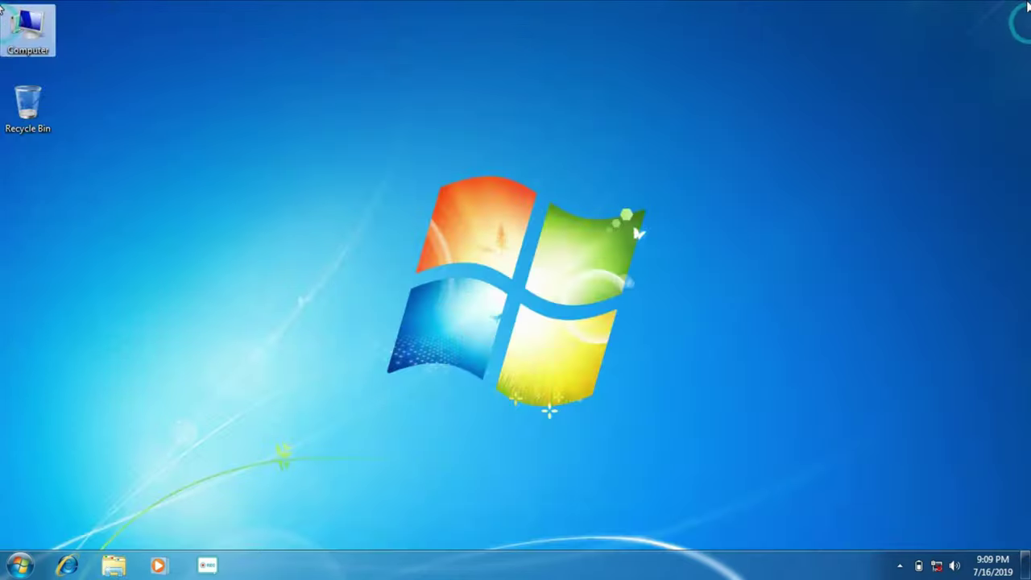
pyautogui.rightClick(42, 23)
pyautogui.click(86, 160)
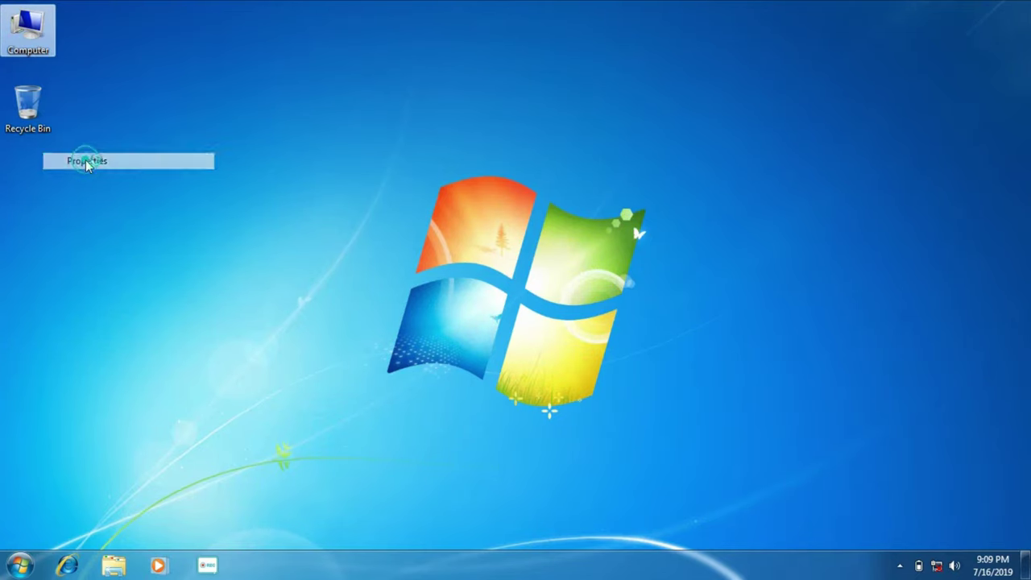